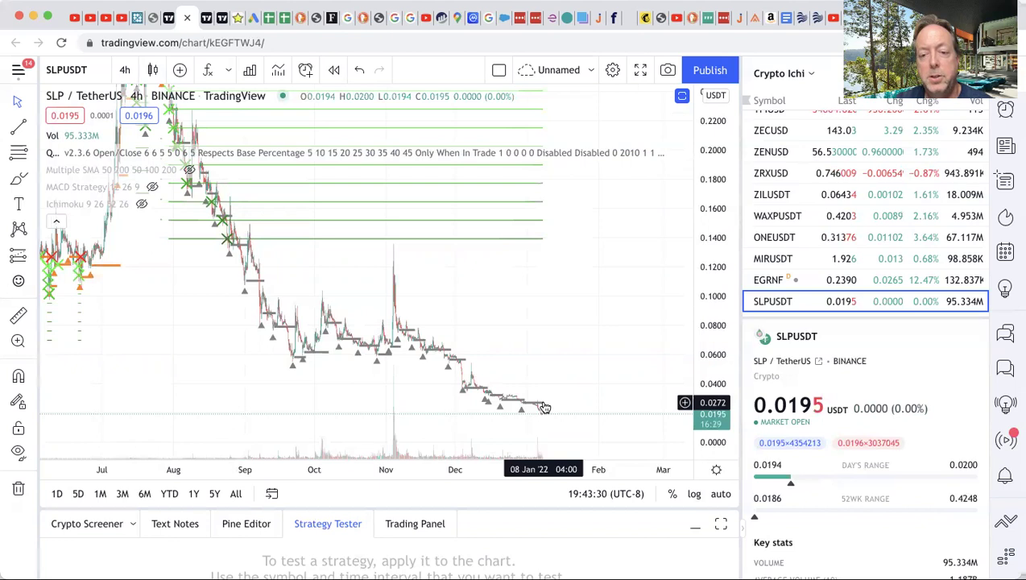
- Inspect the latest SLPUSDT price action on the 4-hour chart and switch to the CRYPTO CALC spreadsheet
{"action": "left_click_drag", "start_coordinate": [605, 389], "coordinate": [646, 344]}
{"action": "mouse_move", "coordinate": [710, 351]}
{"action": "left_mouse_down"}
{"action": "mouse_move", "coordinate": [699, 304]}
{"action": "mouse_move", "coordinate": [707, 355]}
{"action": "left_mouse_up"}
{"action": "left_click_drag", "start_coordinate": [602, 359], "coordinate": [600, 264]}
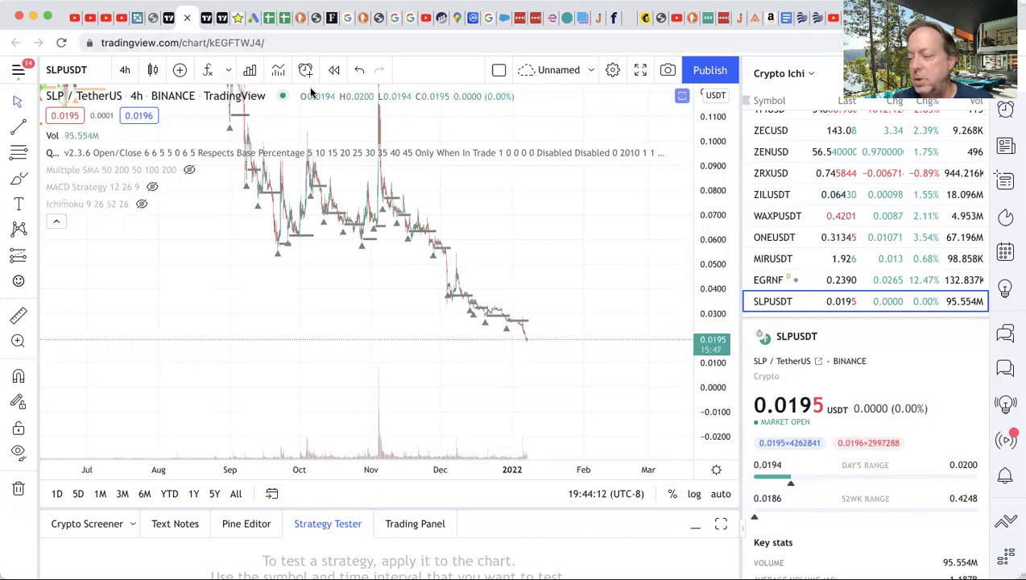
{"action": "left_click", "coordinate": [268, 19]}
{"action": "left_click_drag", "start_coordinate": [98, 436], "coordinate": [706, 442]}
{"action": "key", "text": "super+c"}
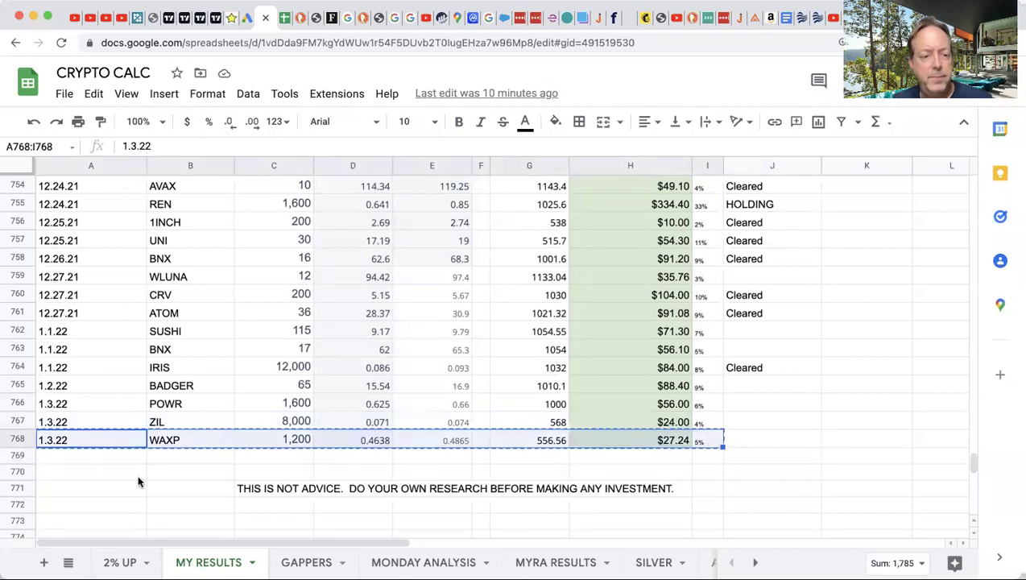
{"action": "type", "text": "v"}
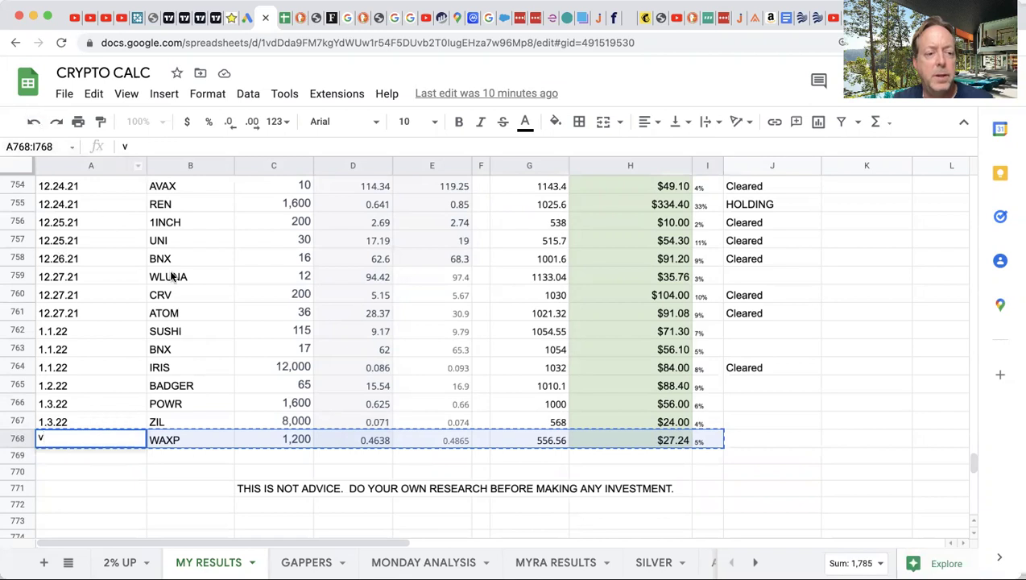
{"action": "left_click", "coordinate": [208, 313]}
{"action": "left_click", "coordinate": [33, 123]}
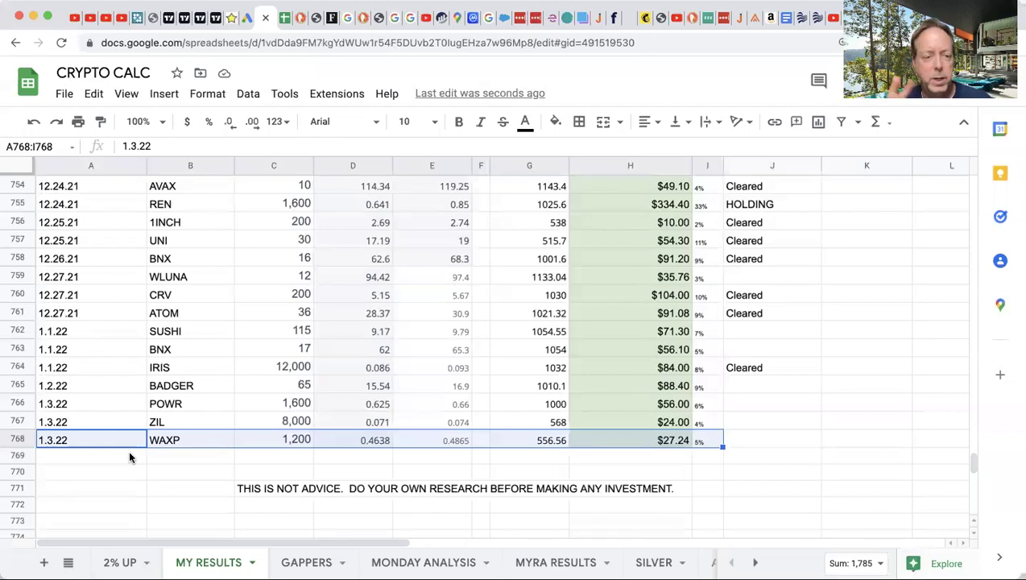
{"action": "left_click", "coordinate": [108, 467]}
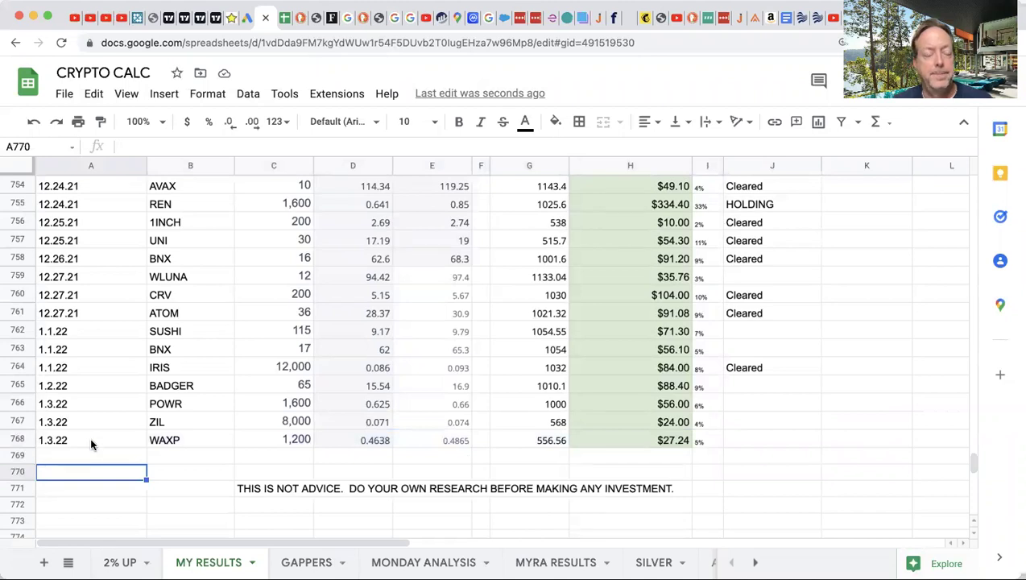
- Copy the WAXP trade in A768:I768 into the empty row 769 directly below it
{"action": "left_click_drag", "start_coordinate": [91, 445], "coordinate": [707, 440]}
{"action": "key", "text": "ctrl+c"}
{"action": "left_click", "coordinate": [135, 460]}
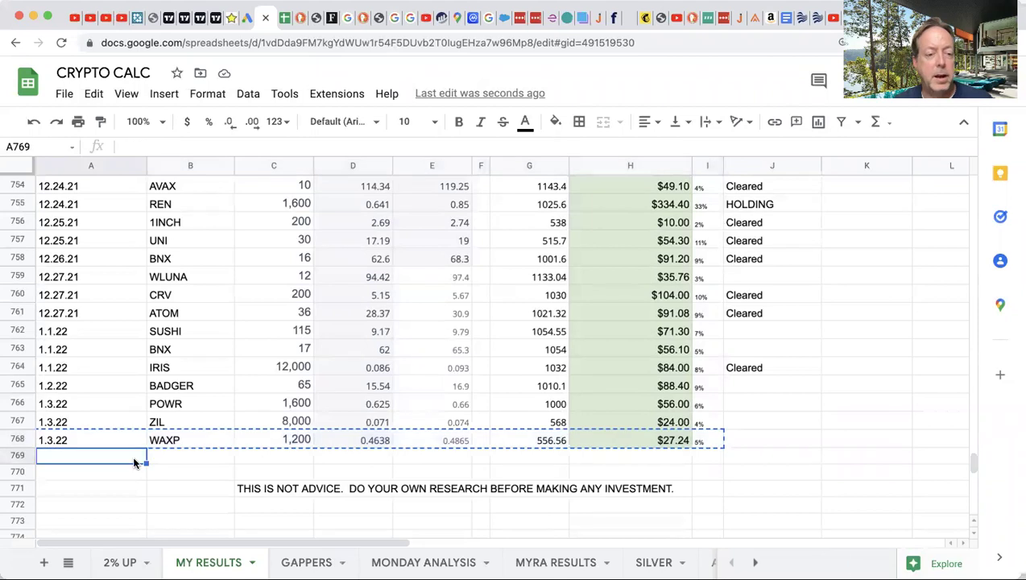
{"action": "key", "text": "ctrl+v"}
- Change the copied row's date to 1.7.22 and its coin to SLP in row 769
{"action": "left_click", "coordinate": [161, 458]}
{"action": "left_click", "coordinate": [47, 457]}
{"action": "double_click", "coordinate": [49, 456]}
{"action": "key", "text": "Delete"}
{"action": "type", "text": "7"}
{"action": "left_click", "coordinate": [191, 457]}
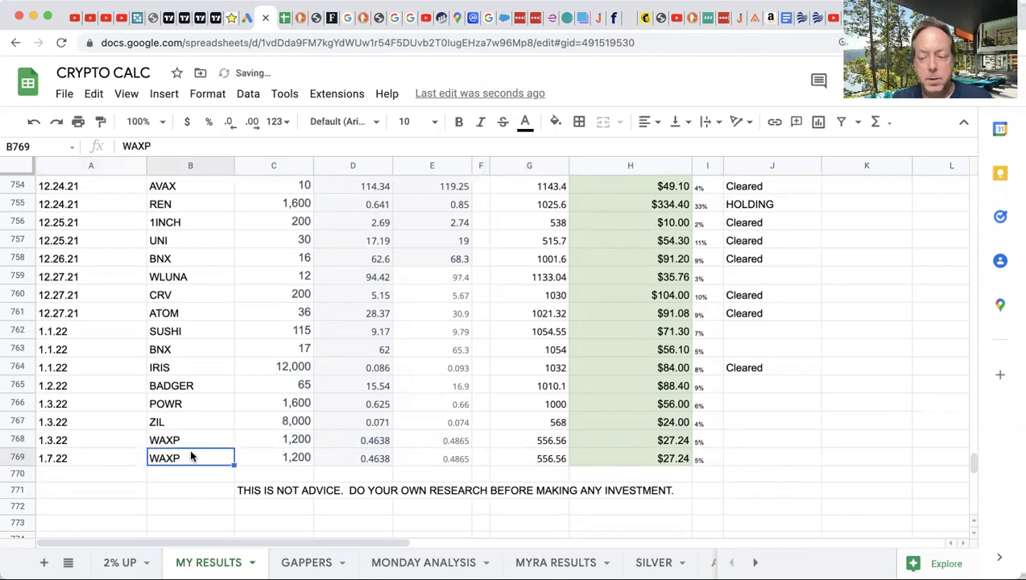
{"action": "type", "text": "SLP"}
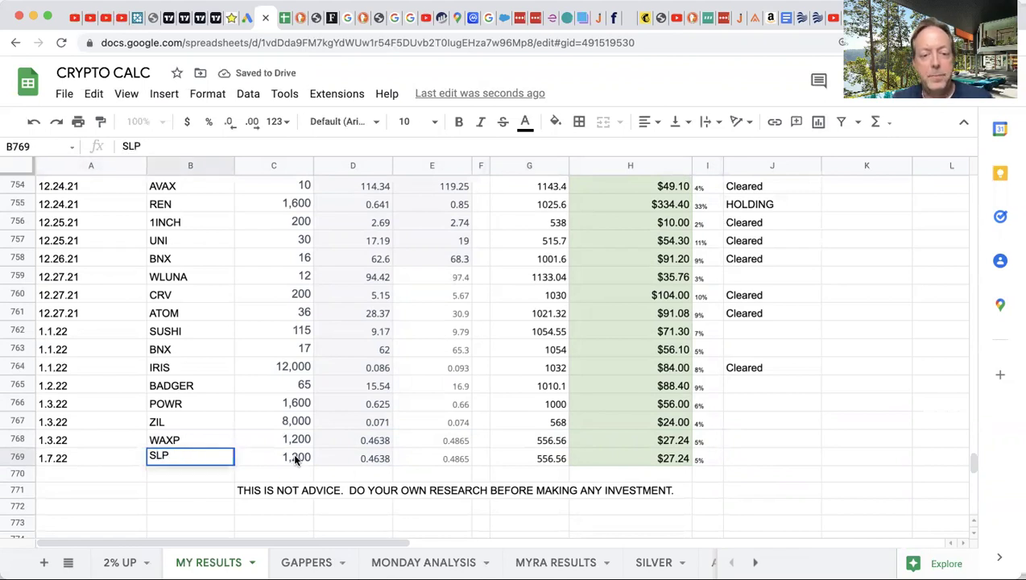
- Set the SLP row's buy price in D769 to .0195 and its target price in E769 to .0209
{"action": "left_click", "coordinate": [296, 458]}
{"action": "left_click", "coordinate": [357, 461]}
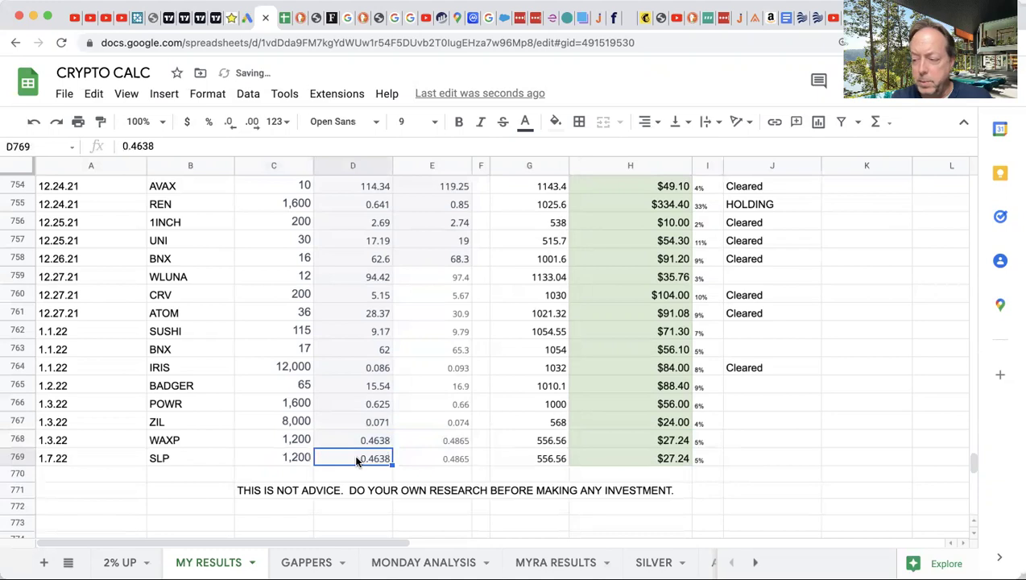
{"action": "key", "text": "BackSpace"}
{"action": "type", "text": ".0195"}
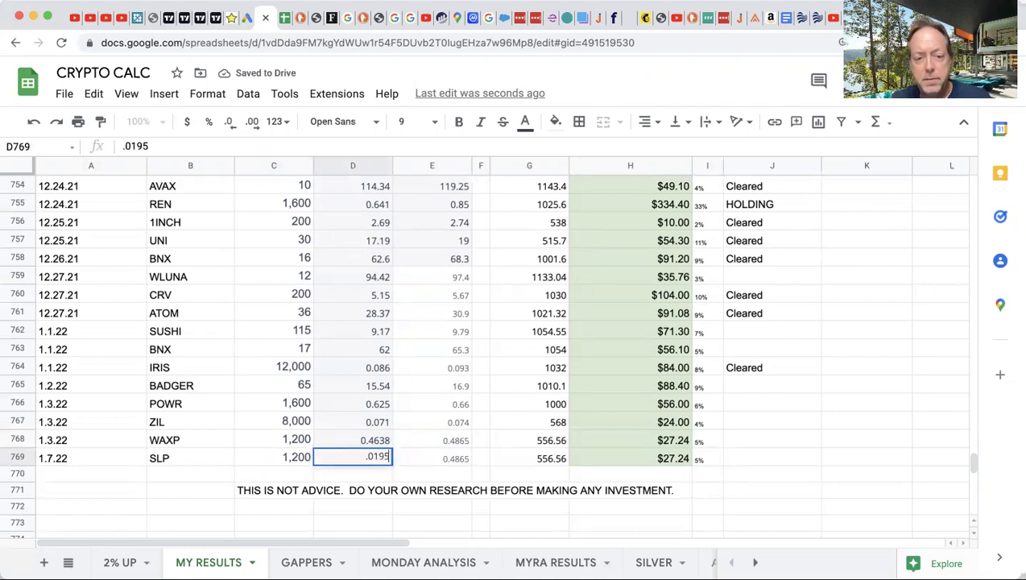
{"action": "key", "text": "Tab"}
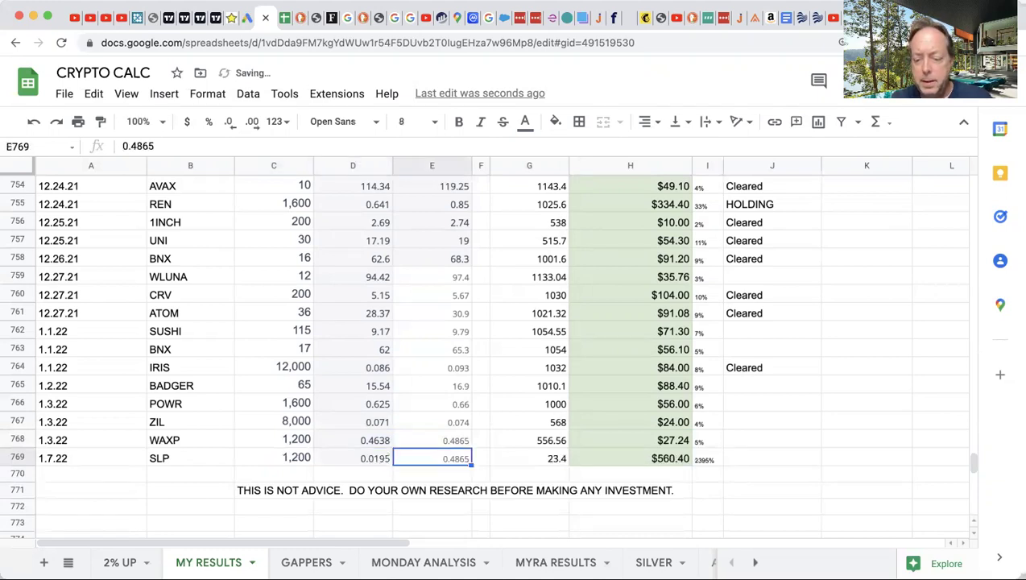
{"action": "key", "text": "BackSpace"}
{"action": "type", "text": ".02"}
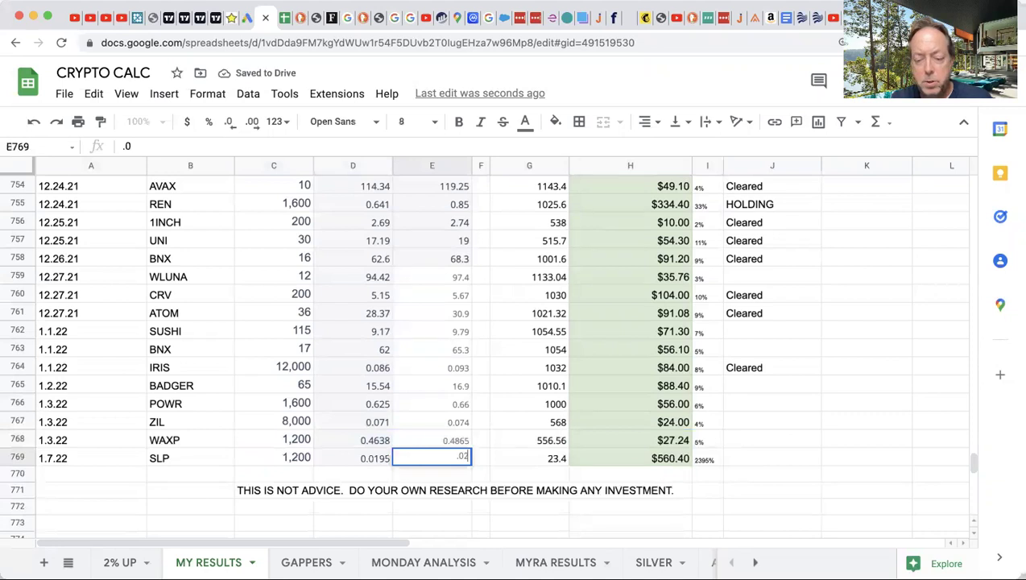
{"action": "type", "text": "1"}
{"action": "key", "text": "BackSpace"}
{"action": "type", "text": "09"}
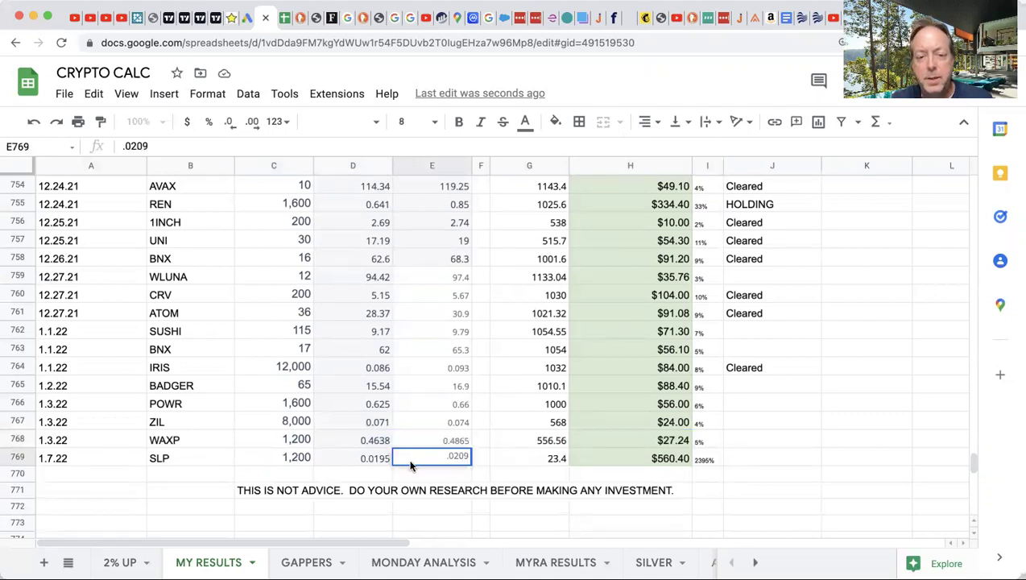
{"action": "left_click", "coordinate": [508, 461]}
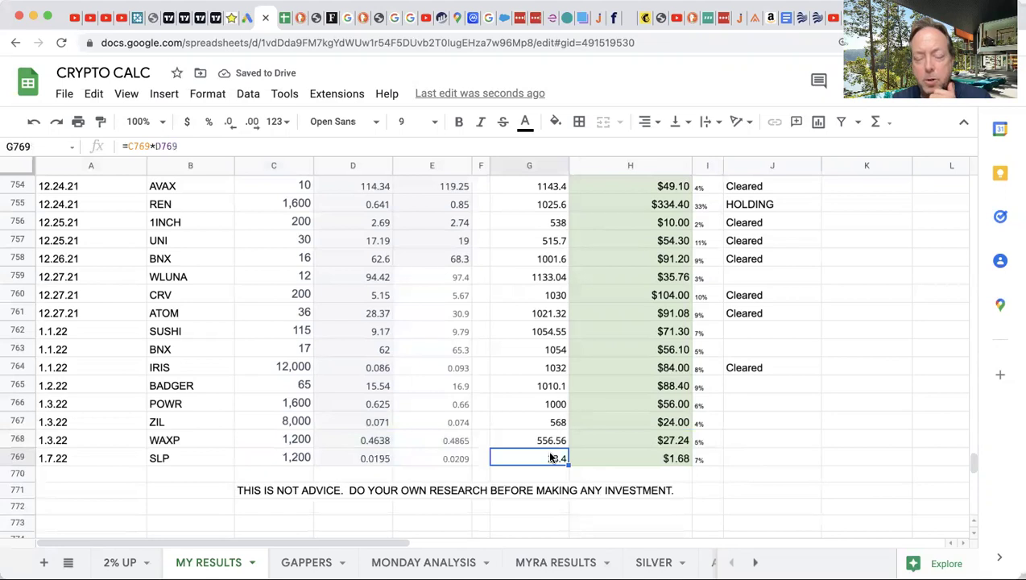
- Try SLP quantities of 9000 and 50,000 in C769 to compare the resulting position cost
{"action": "left_click", "coordinate": [290, 461]}
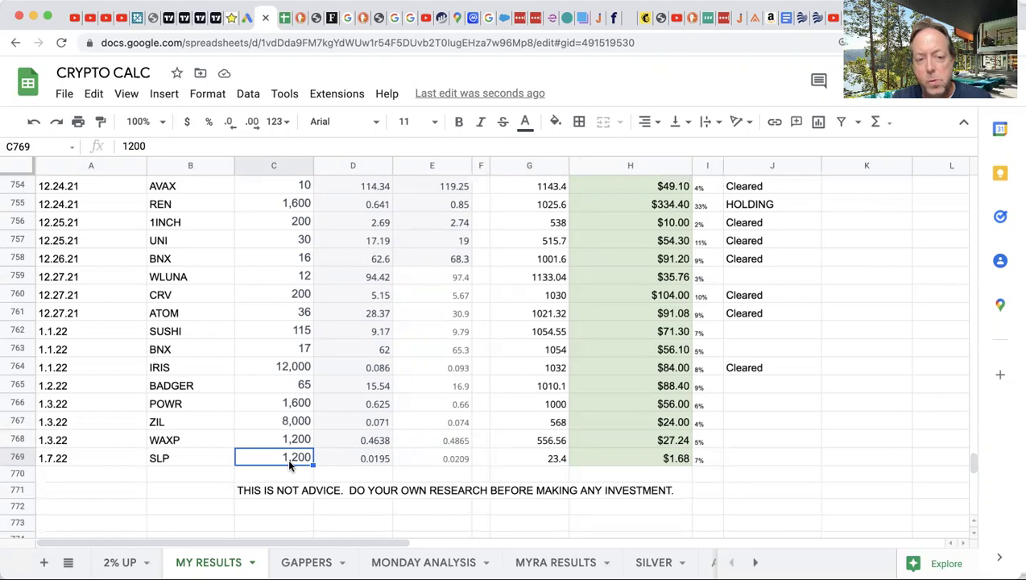
{"action": "type", "text": "9000"}
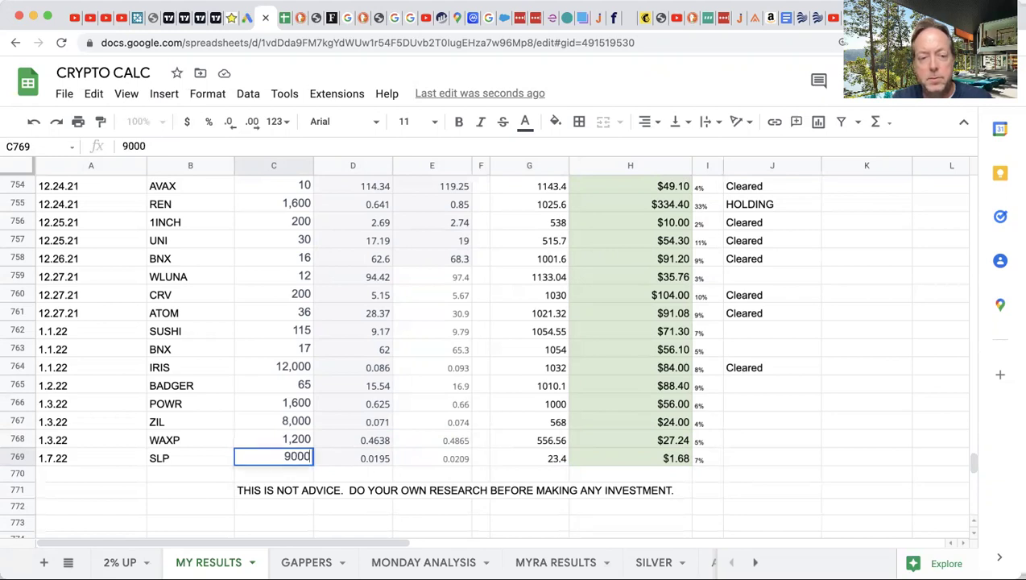
{"action": "key", "text": "Return"}
{"action": "left_click", "coordinate": [274, 457]}
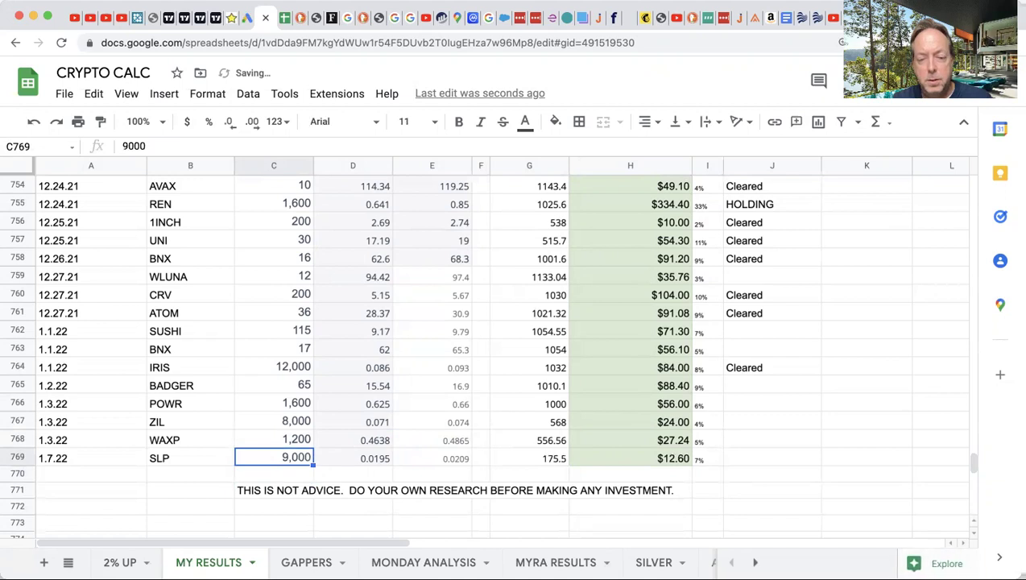
{"action": "type", "text": "5"}
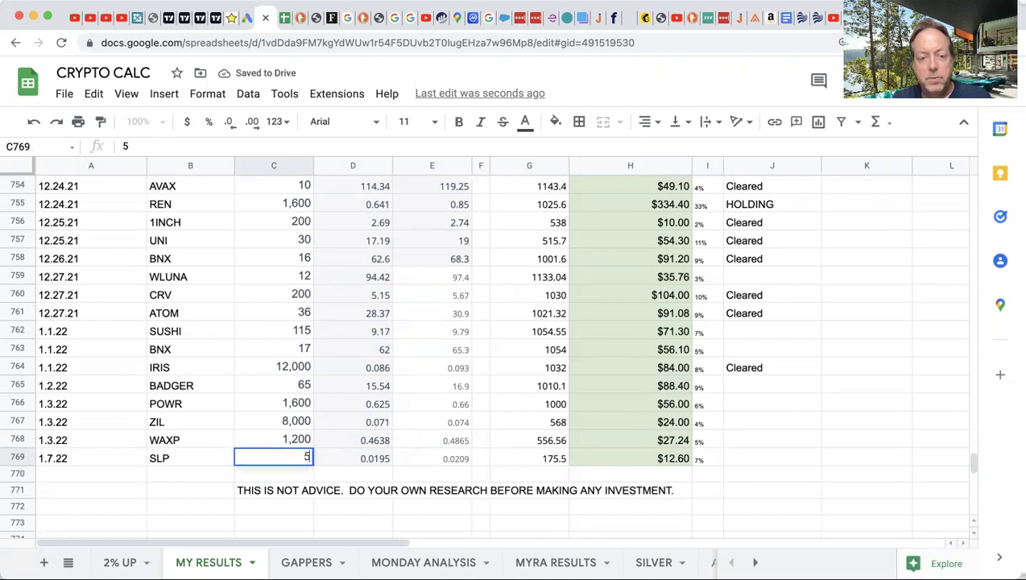
{"action": "type", "text": "0,000000"}
{"action": "key", "text": "Return"}
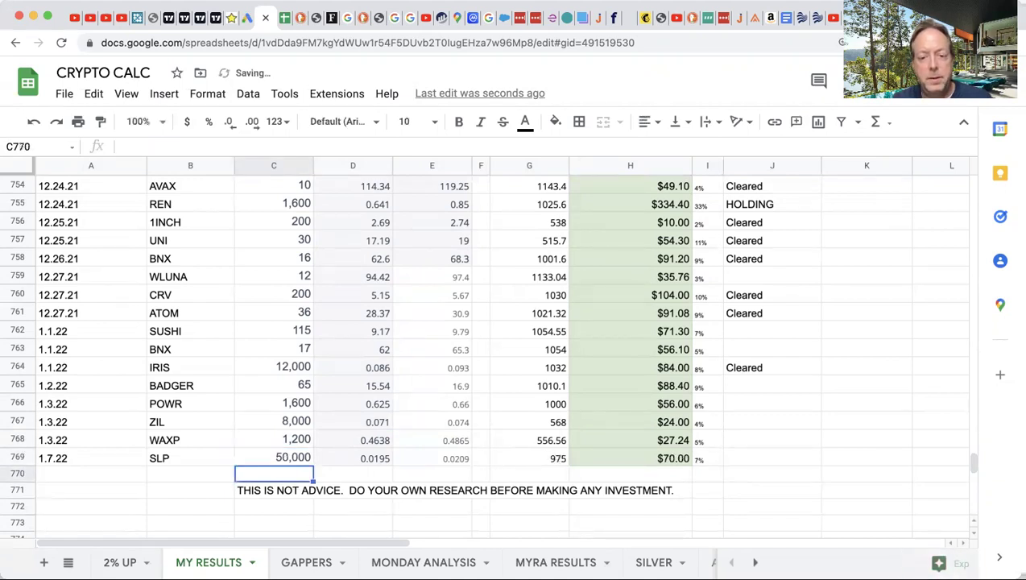
- Set the SLP quantity in C769 to 51000
{"action": "left_click", "coordinate": [274, 457]}
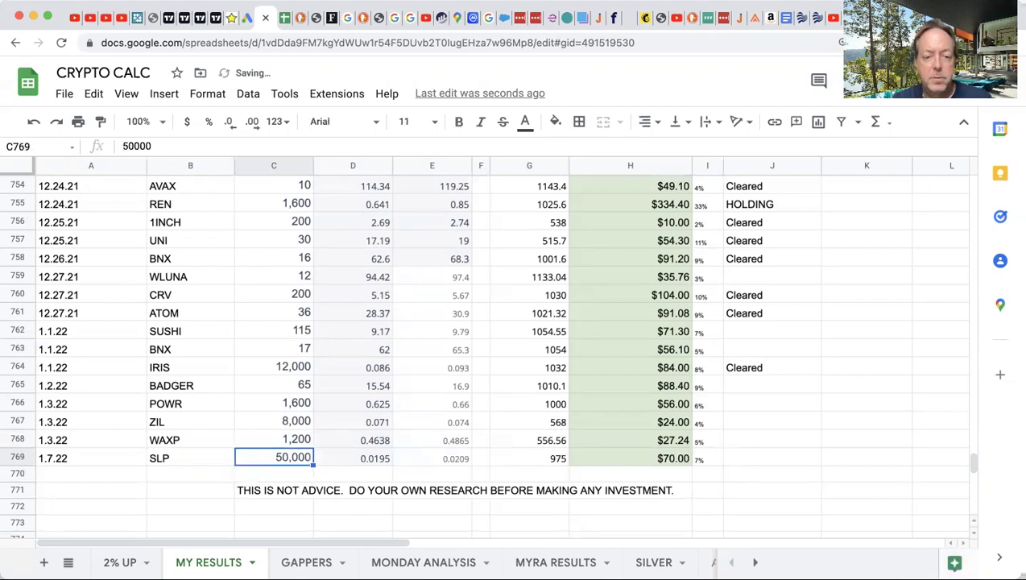
{"action": "type", "text": "510000"}
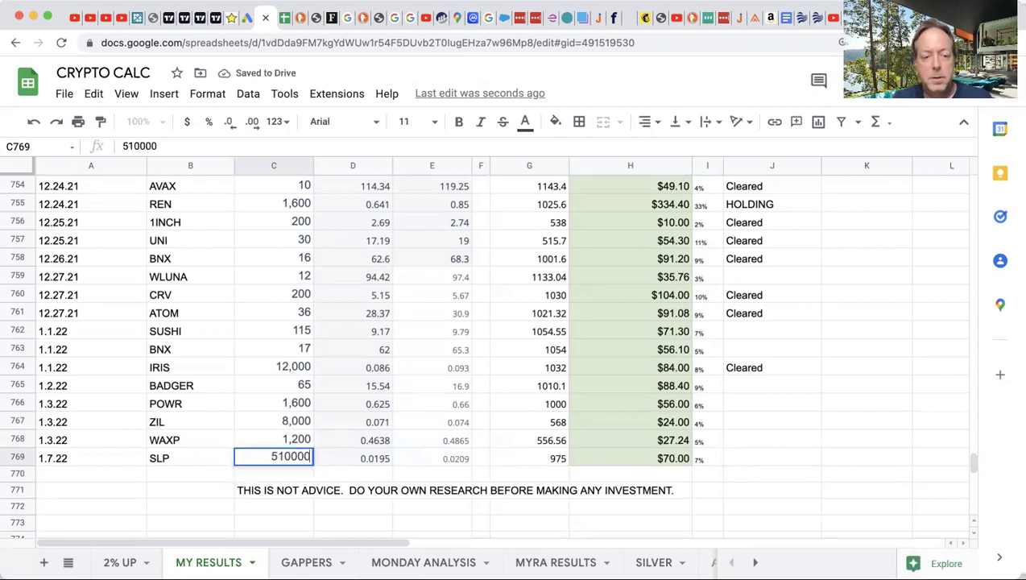
{"action": "key", "text": "BackSpace"}
{"action": "key", "text": "Return"}
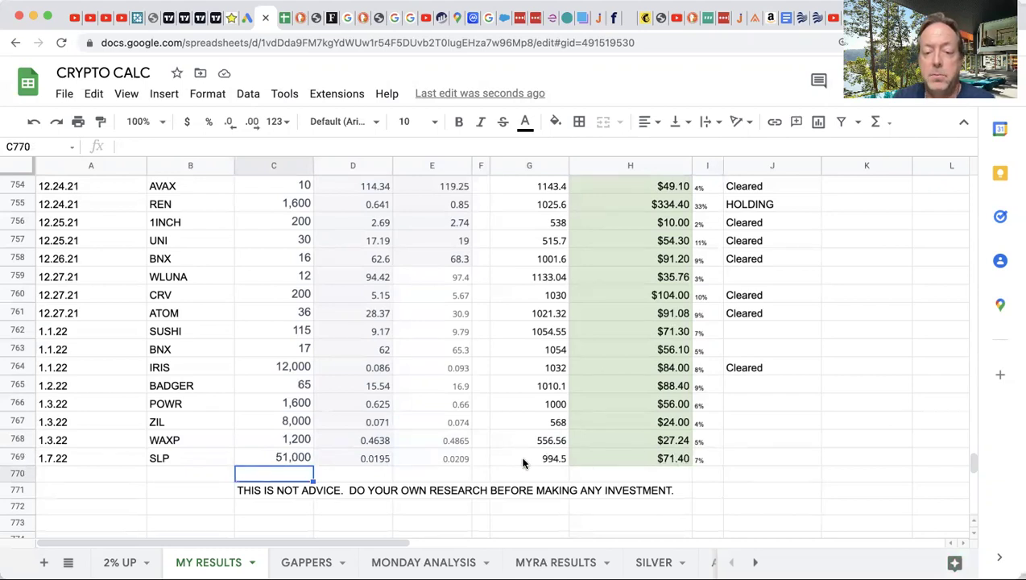
- Review the percentage returns in column I for the trades in rows 754 to 769, including the SLP row
{"action": "left_click", "coordinate": [707, 465]}
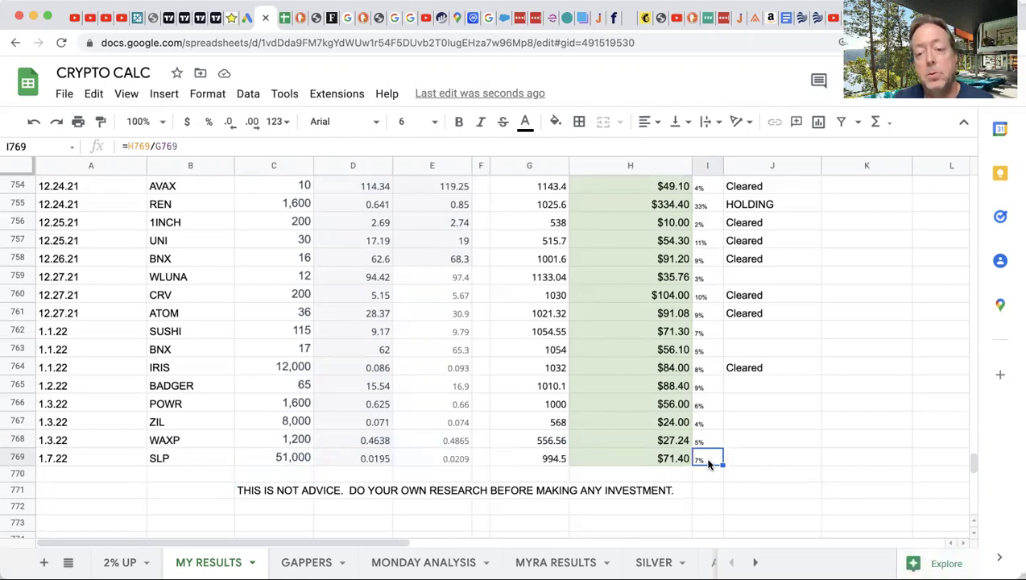
{"action": "left_click", "coordinate": [755, 441]}
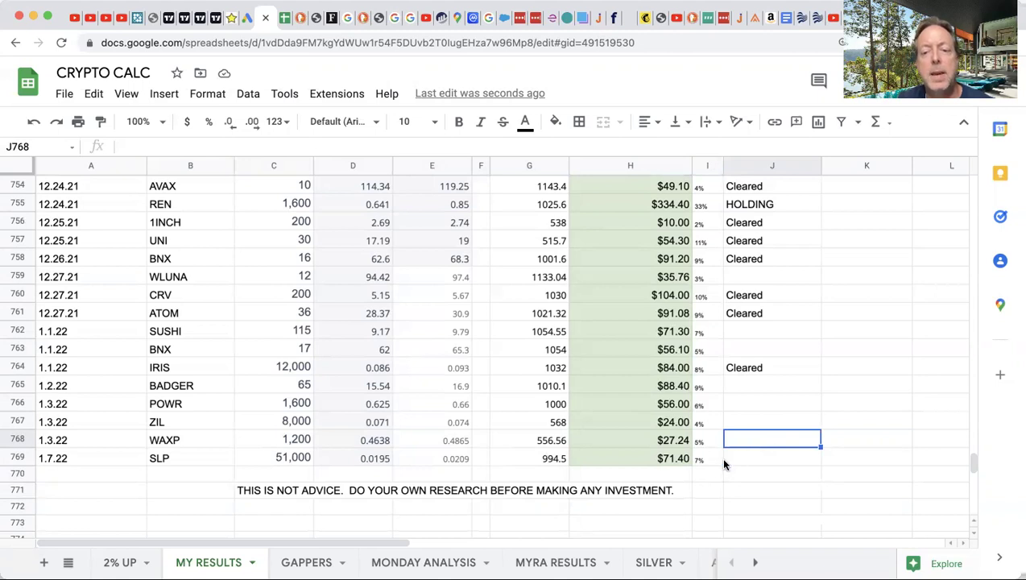
{"action": "left_click", "coordinate": [706, 186]}
{"action": "left_click", "coordinate": [706, 240]}
{"action": "left_click", "coordinate": [707, 259]}
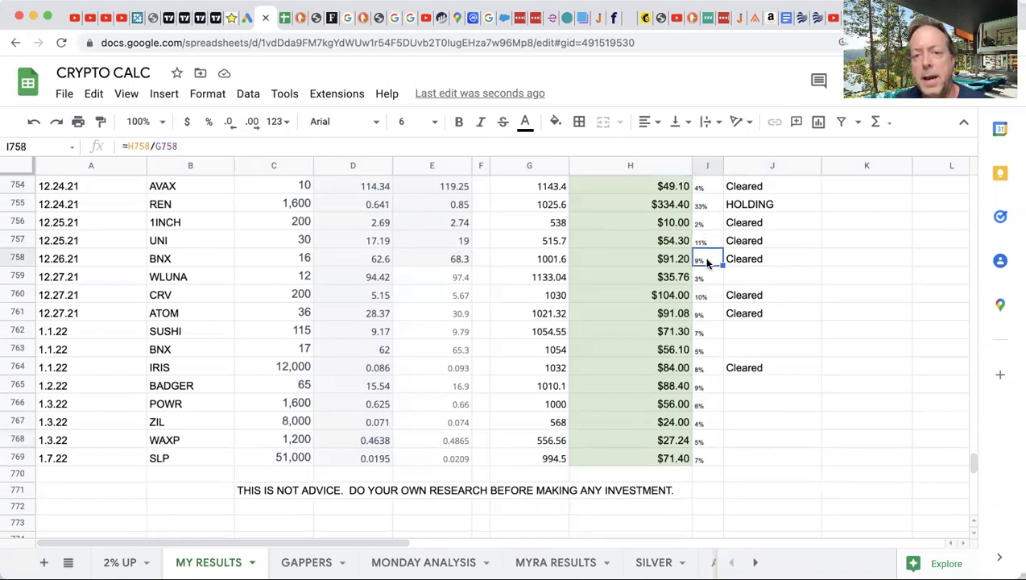
{"action": "left_click", "coordinate": [708, 296]}
{"action": "left_click", "coordinate": [709, 314]}
{"action": "left_click", "coordinate": [709, 331]}
{"action": "left_click", "coordinate": [709, 350]}
{"action": "left_click", "coordinate": [709, 367]}
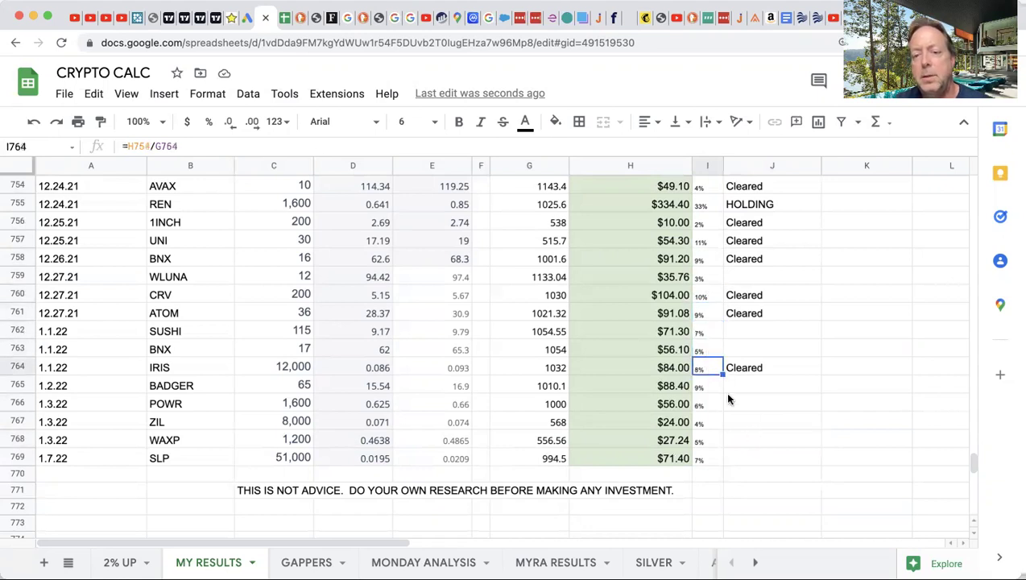
{"action": "left_click", "coordinate": [706, 389]}
{"action": "left_click", "coordinate": [708, 419]}
{"action": "left_click", "coordinate": [709, 456]}
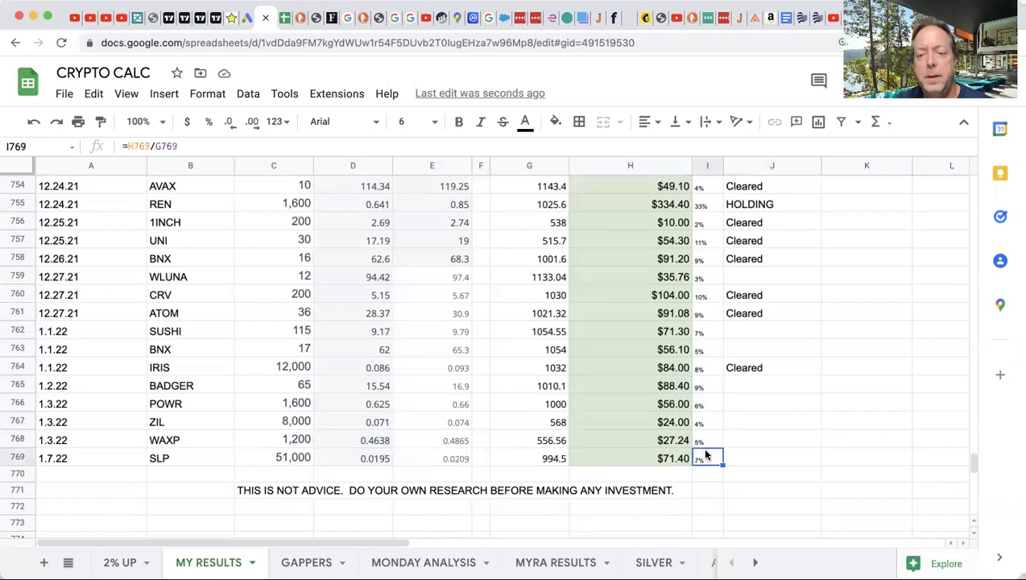
{"action": "left_click", "coordinate": [746, 445]}
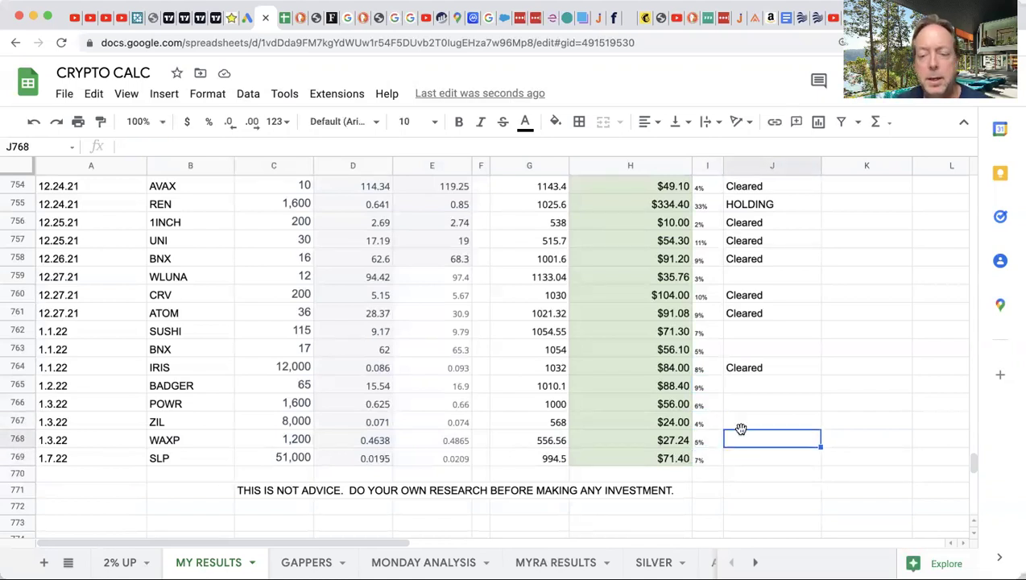
{"action": "left_click", "coordinate": [751, 406]}
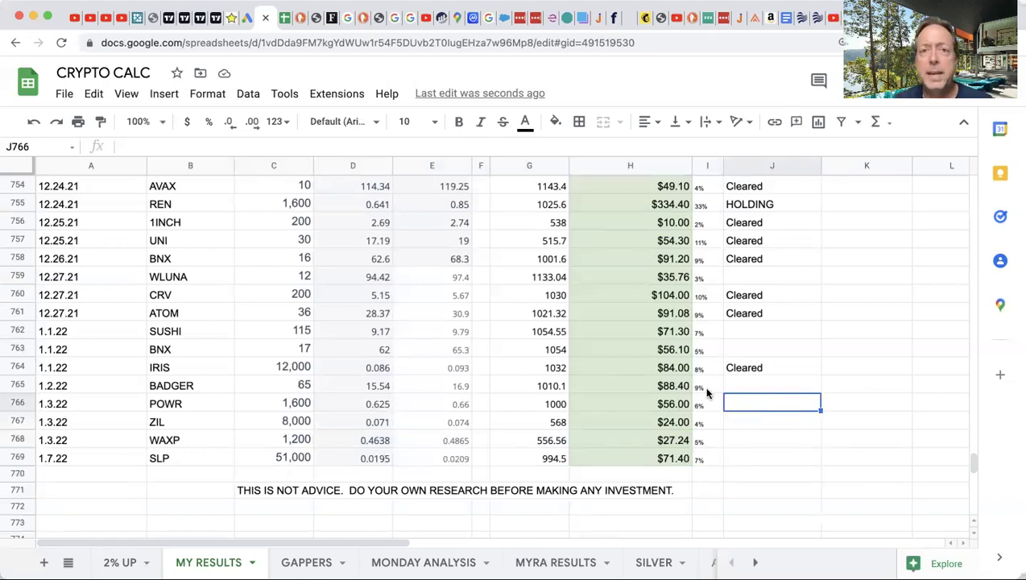
{"action": "left_click", "coordinate": [837, 314]}
{"action": "left_click", "coordinate": [841, 328]}
{"action": "left_click", "coordinate": [850, 351]}
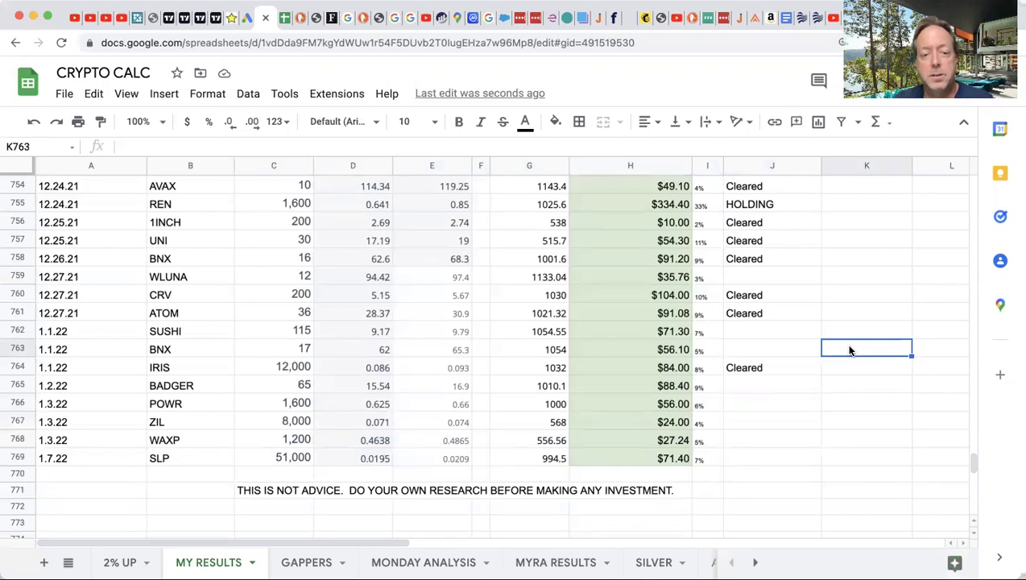
{"action": "left_click", "coordinate": [328, 497]}
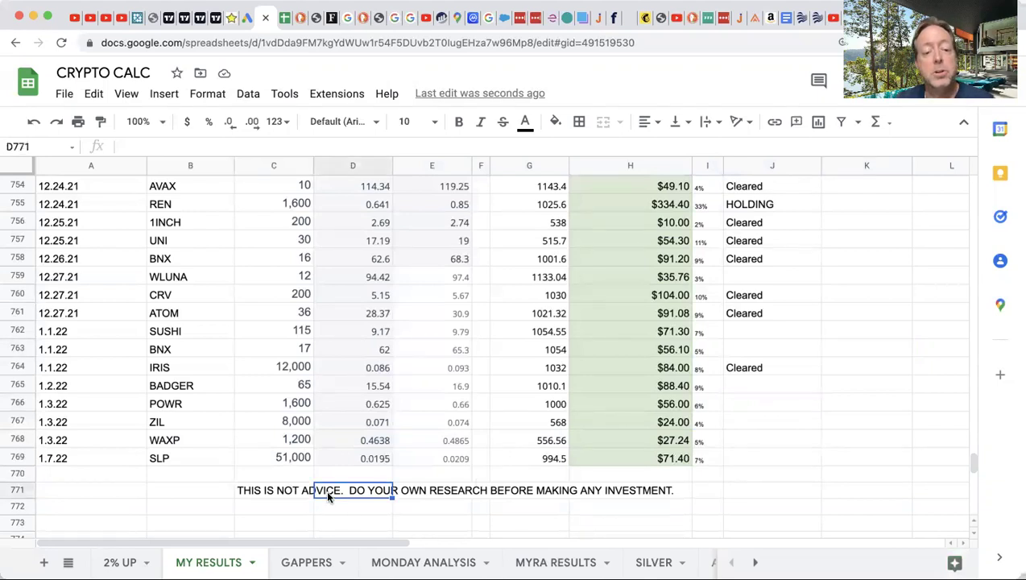
{"action": "left_click", "coordinate": [290, 491]}
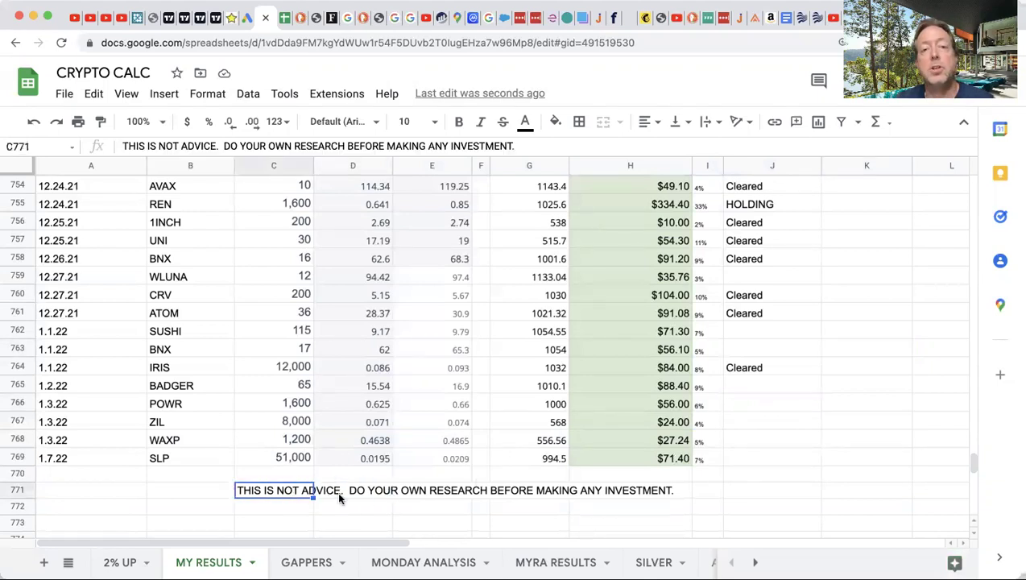
{"action": "left_click", "coordinate": [480, 474]}
{"action": "left_click", "coordinate": [514, 476]}
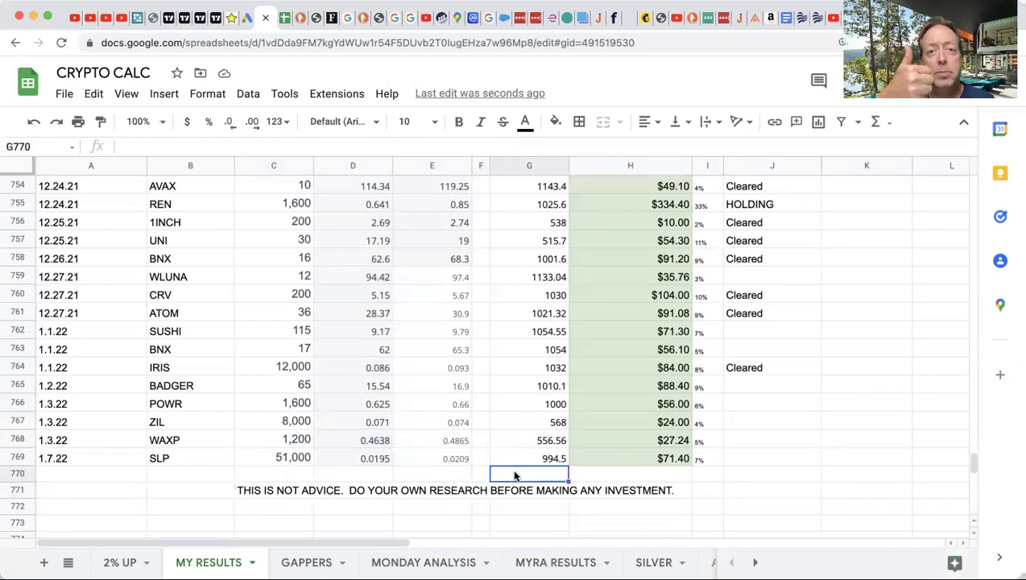